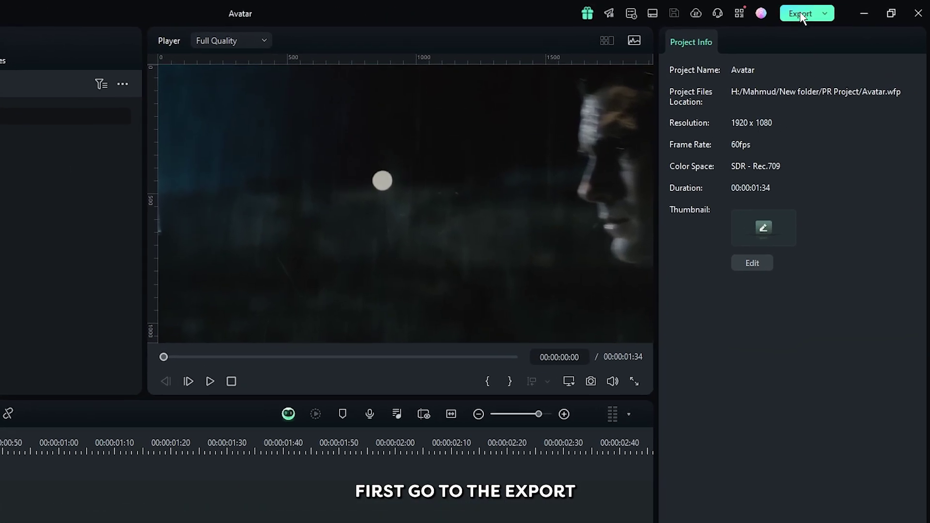
Switch the project's export format from MP4 to GIF in the export settings.
{"action": "left_click", "coordinate": [800, 17]}
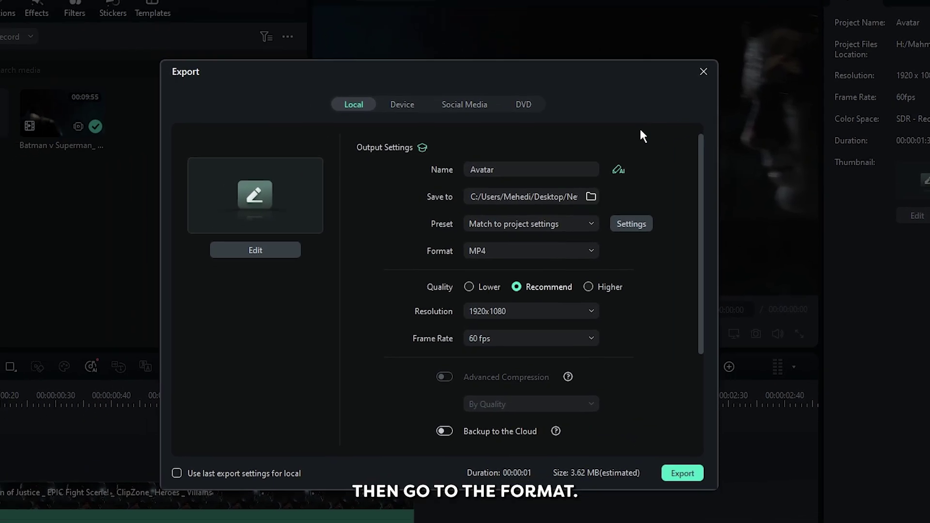
{"action": "left_click", "coordinate": [520, 243]}
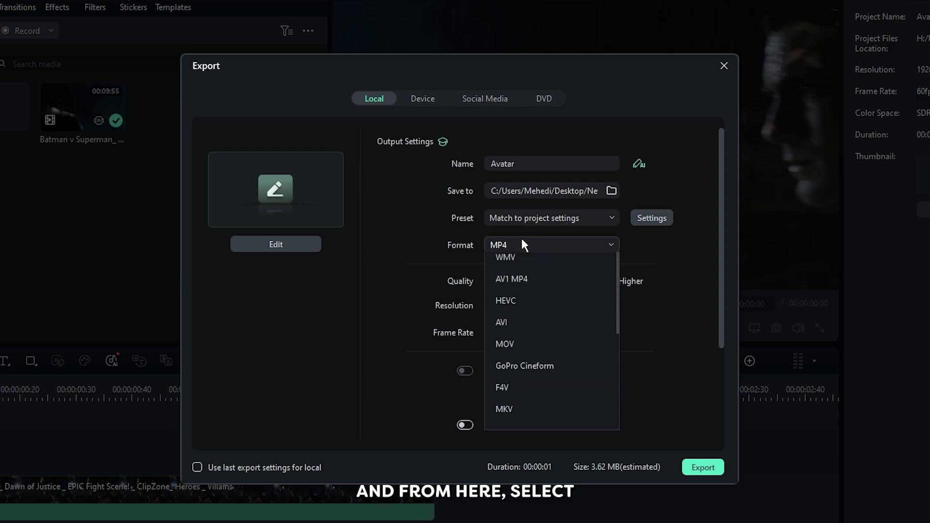
{"action": "scroll", "coordinate": [523, 317], "scroll_direction": "down", "scroll_amount": 2}
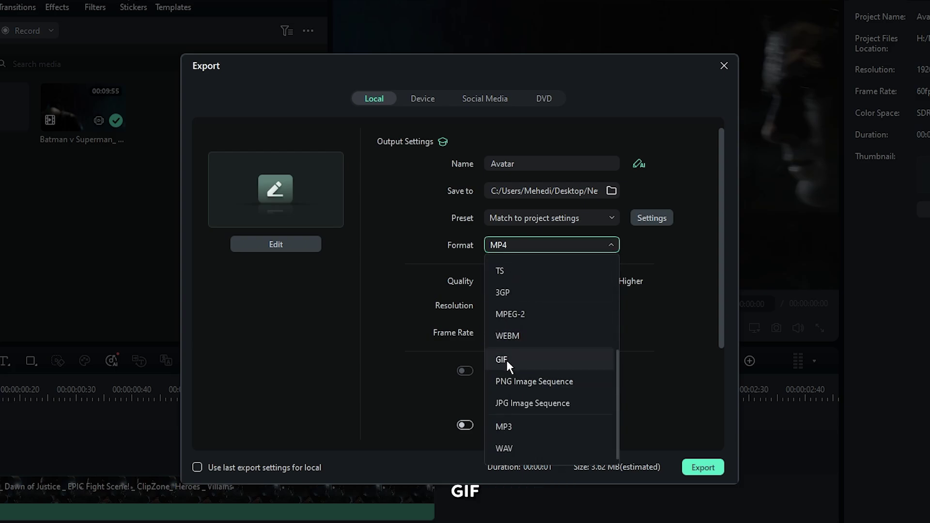
{"action": "left_click", "coordinate": [505, 358]}
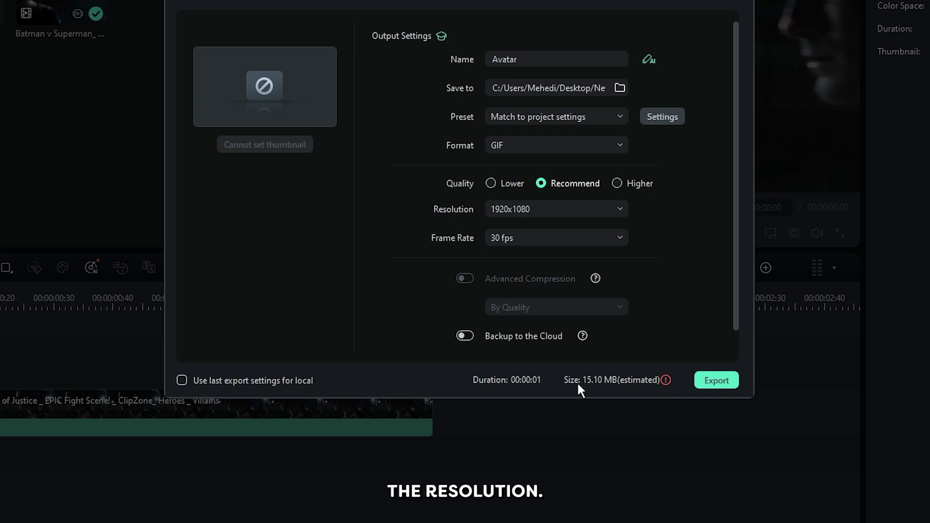
Export Avatar as a 1280x720 GIF and show Avatar.gif in its folder.
{"action": "left_click", "coordinate": [546, 209]}
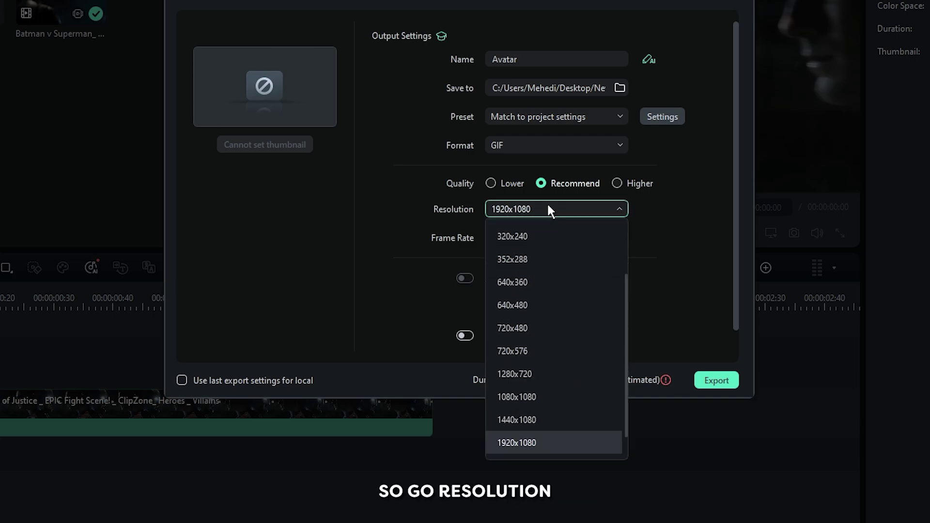
{"action": "left_click", "coordinate": [528, 371]}
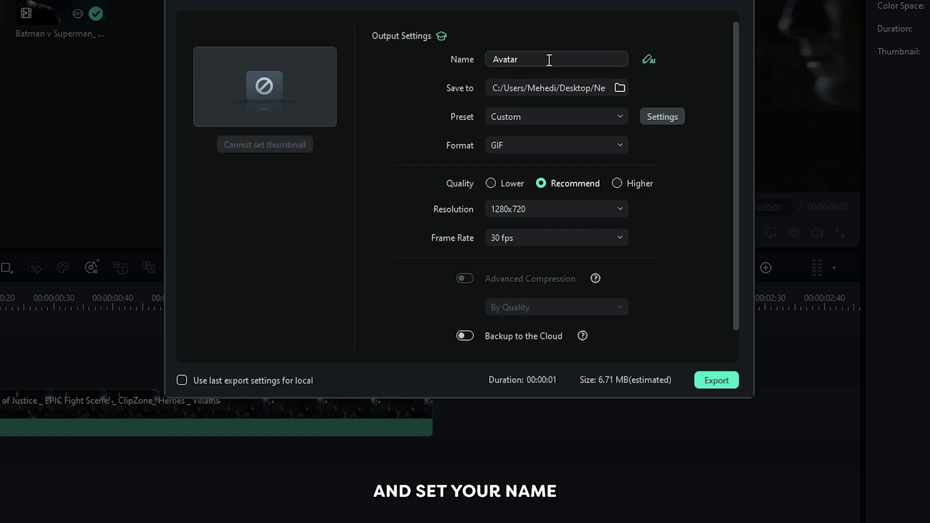
{"action": "left_click", "coordinate": [711, 380]}
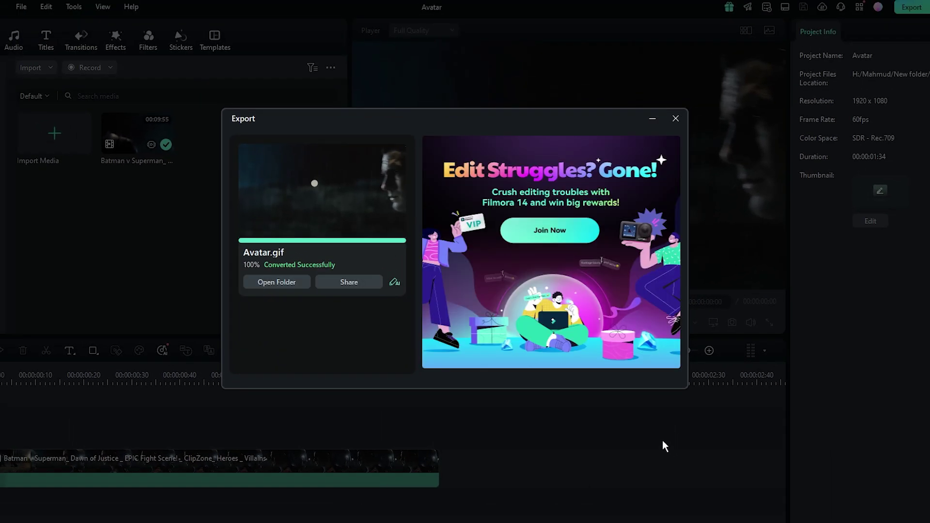
{"action": "left_click", "coordinate": [270, 283]}
Open Avatar.gif from File Explorer in Windows Photos.
{"action": "double_click", "coordinate": [713, 203]}
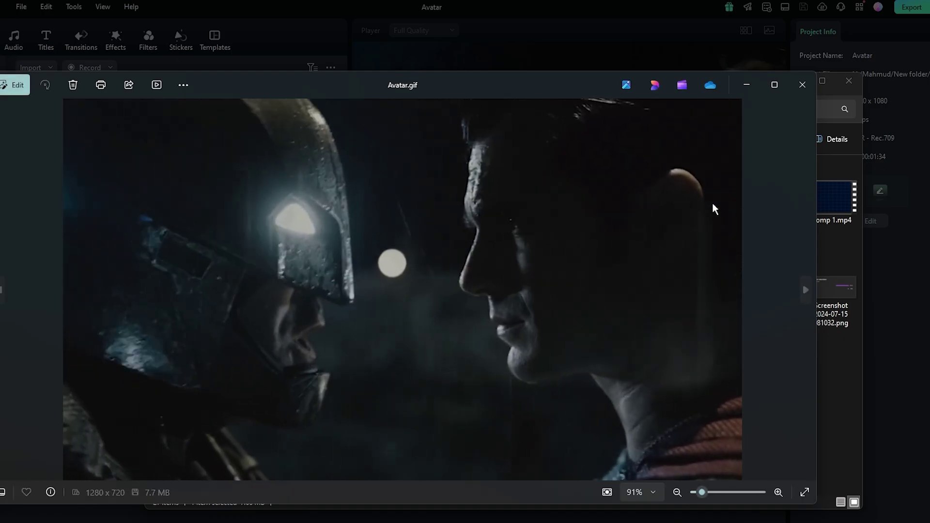